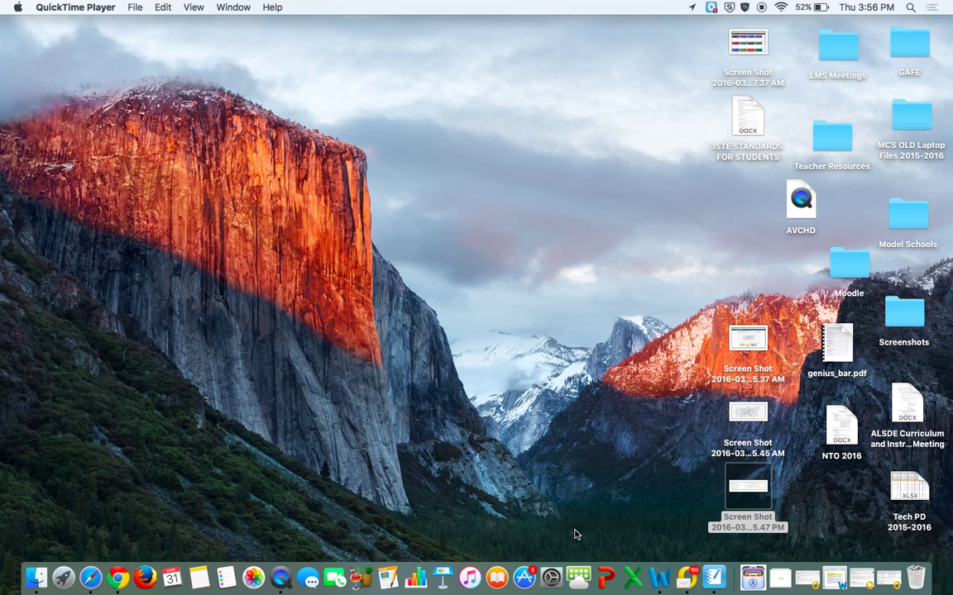
- Sign in to the Horizon server with the other staff account's username and password
{"action": "left_click", "coordinate": [579, 578]}
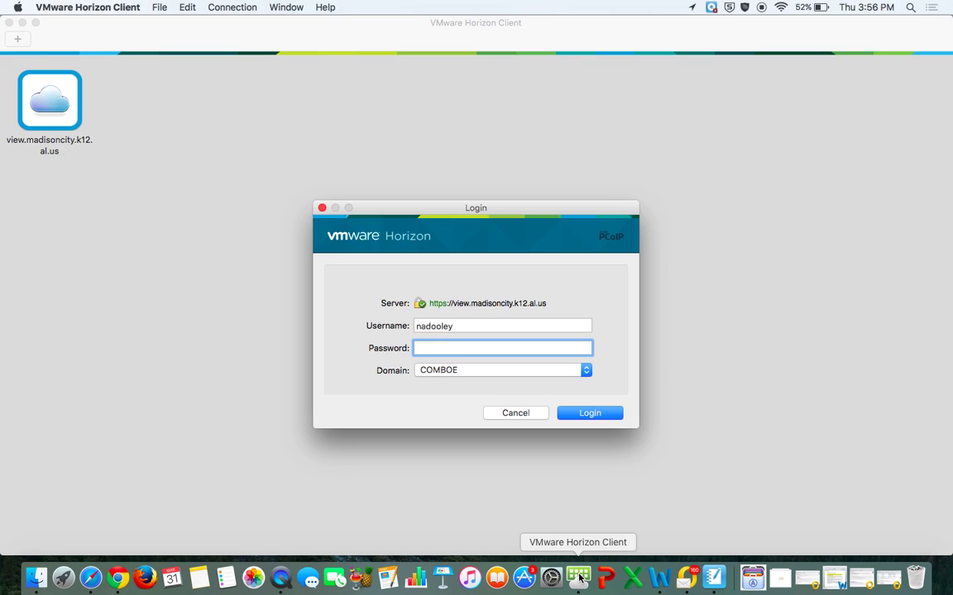
{"action": "key", "text": "shift+Tab"}
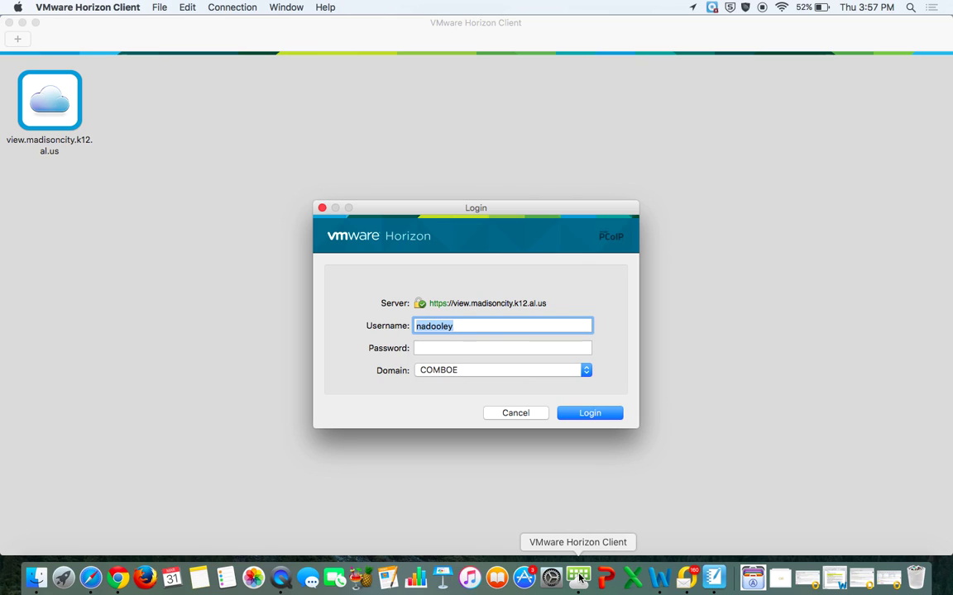
{"action": "key", "text": "Tab"}
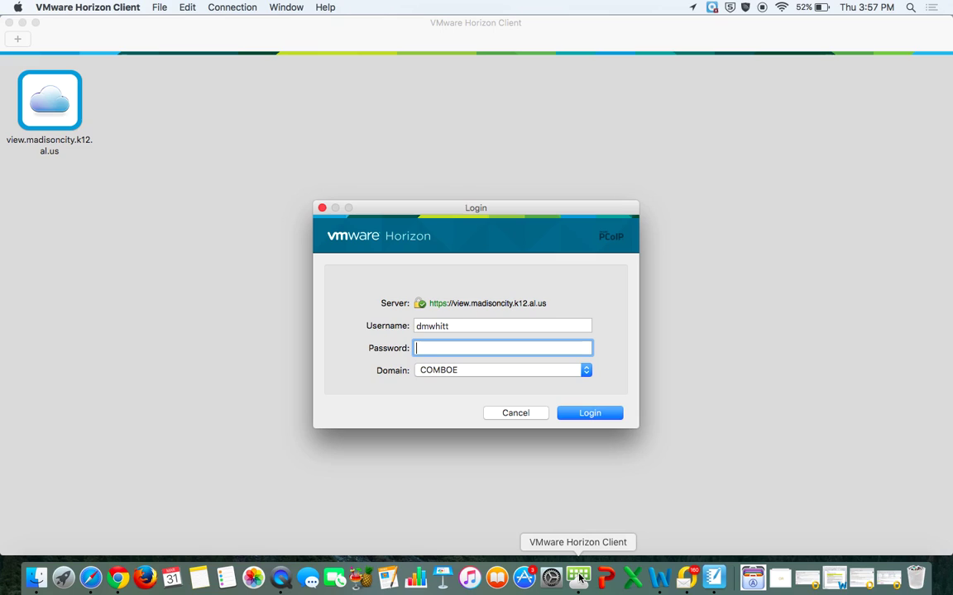
{"action": "type", "text": "•••••••••"}
{"action": "key", "text": "Return"}
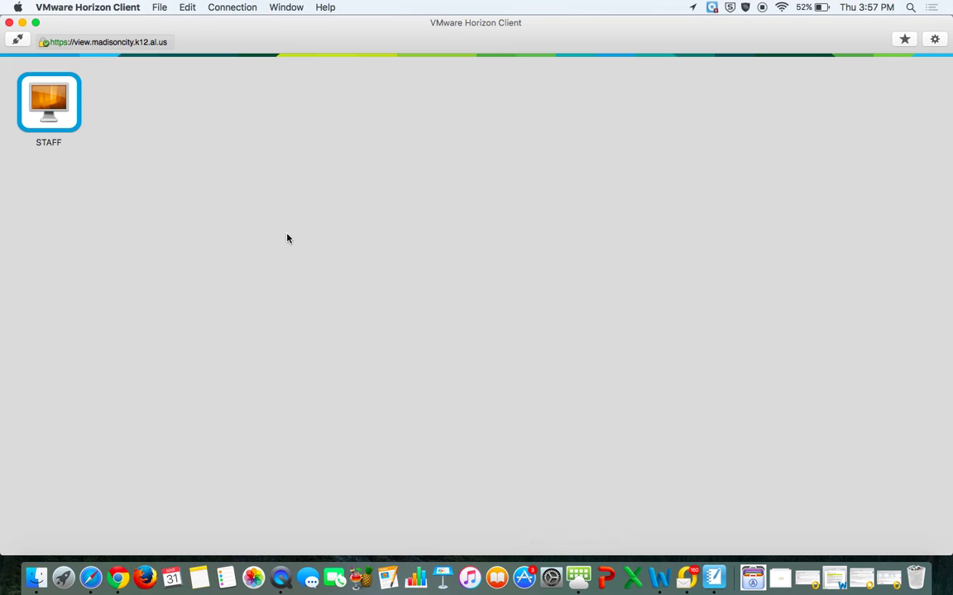
- Connect to the STAFF desktop and accept the district technology usage notice
{"action": "double_click", "coordinate": [61, 108]}
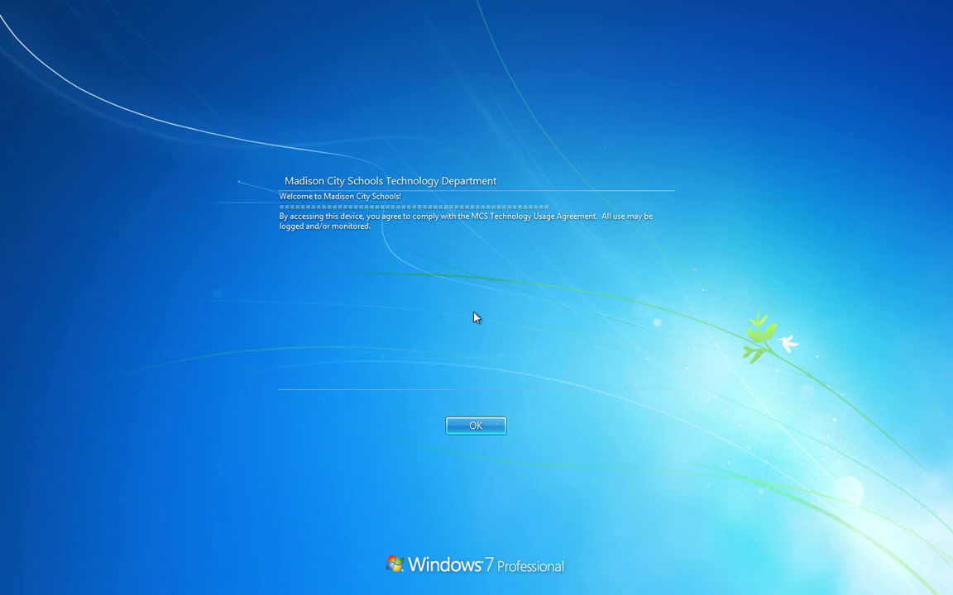
{"action": "left_click", "coordinate": [477, 426]}
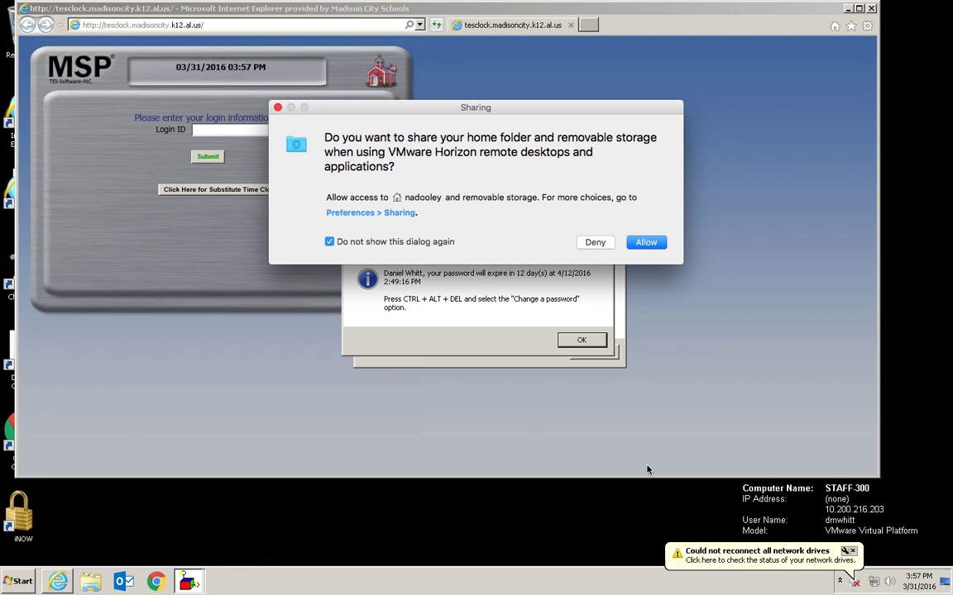
- Allow home-folder and removable-storage sharing and dismiss both password expiration warnings
{"action": "left_click", "coordinate": [641, 242]}
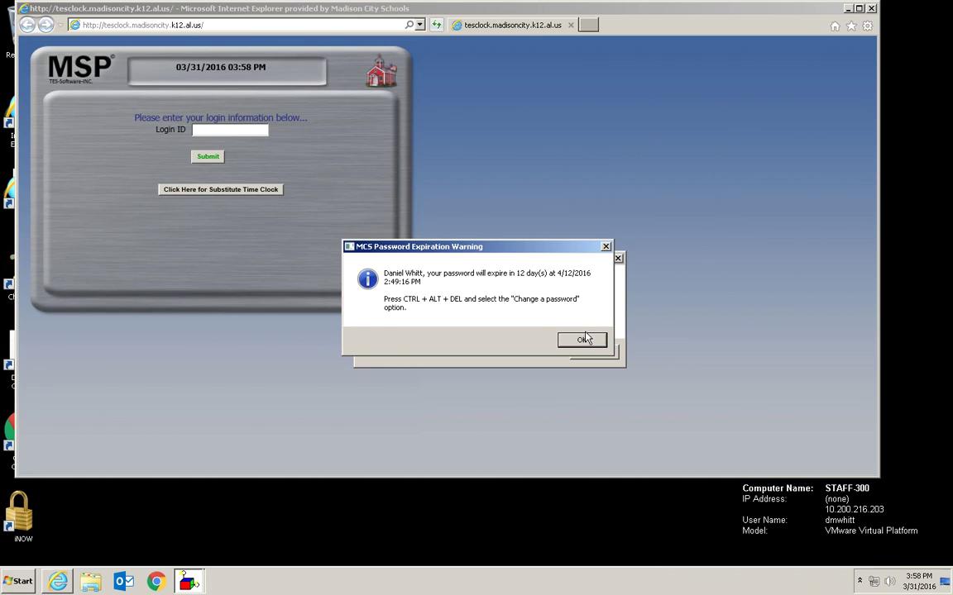
{"action": "left_click", "coordinate": [581, 340]}
{"action": "left_click", "coordinate": [592, 351]}
- Review the Sharing settings in Horizon Client Preferences, then close Preferences
{"action": "mouse_move", "coordinate": [298, 3]}
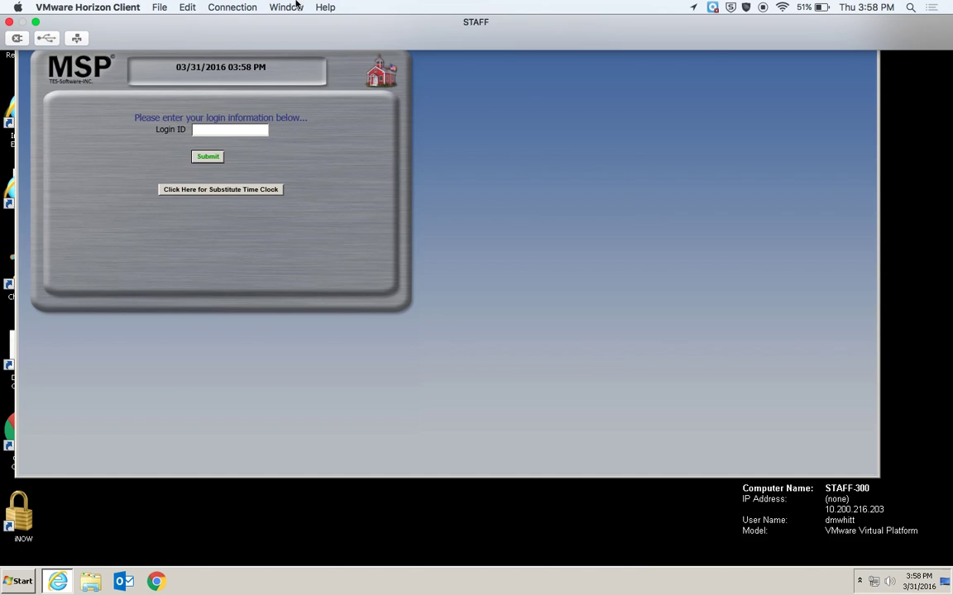
{"action": "left_click", "coordinate": [93, 8]}
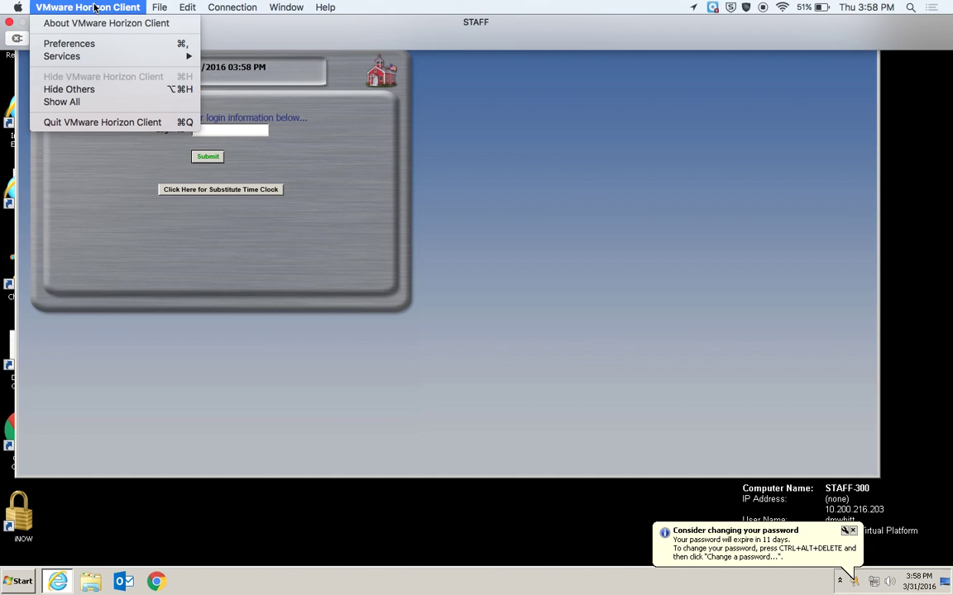
{"action": "left_click", "coordinate": [91, 43]}
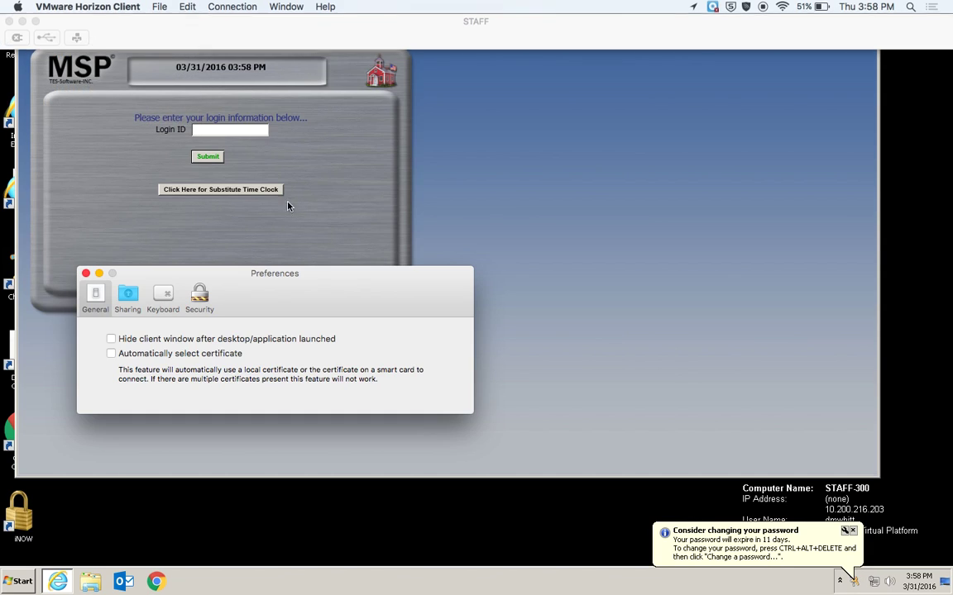
{"action": "left_click", "coordinate": [127, 298]}
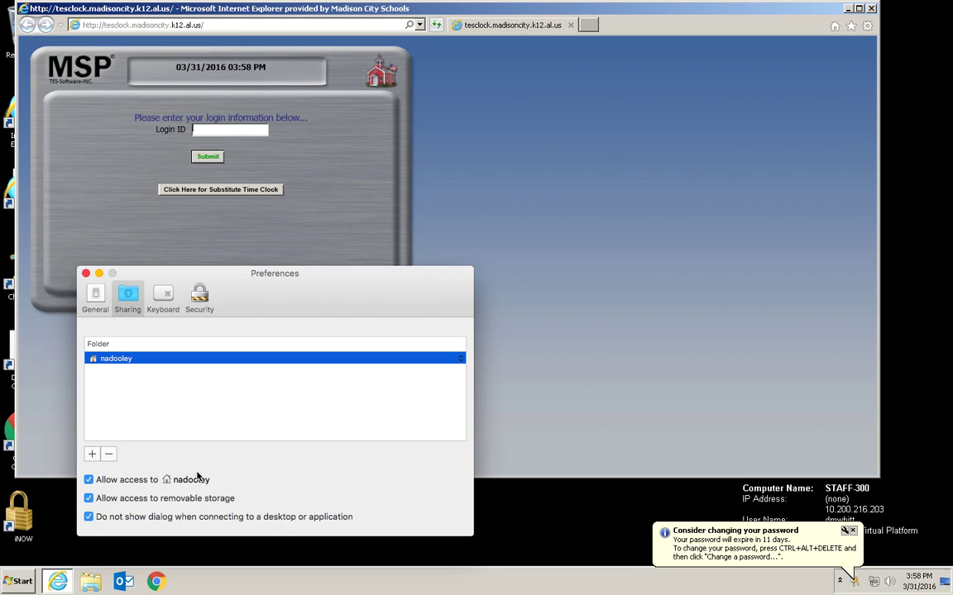
{"action": "left_click", "coordinate": [86, 275]}
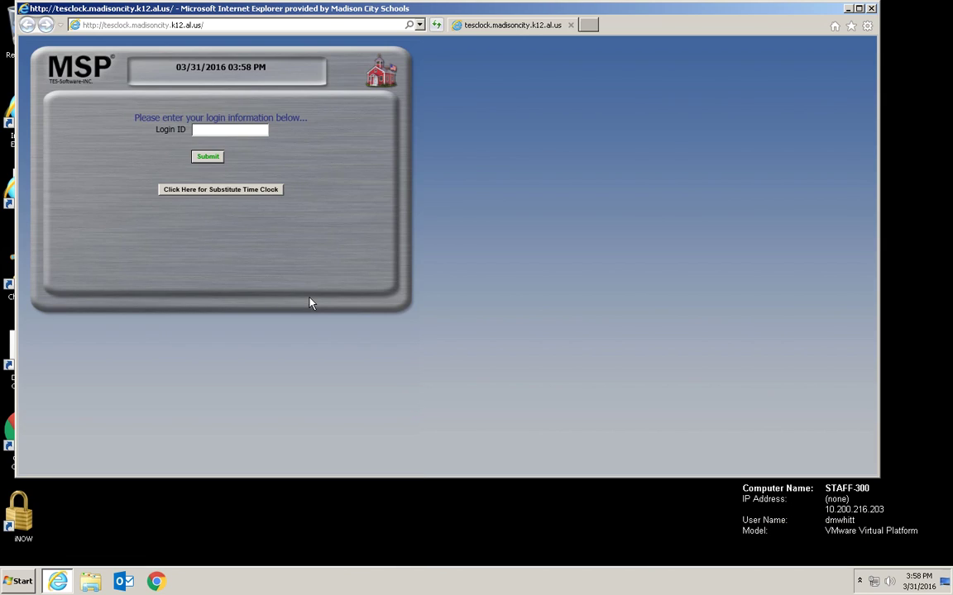
- In Windows Explorer, browse the shared Mac home folder and open its Desktop folder
{"action": "left_click", "coordinate": [91, 582]}
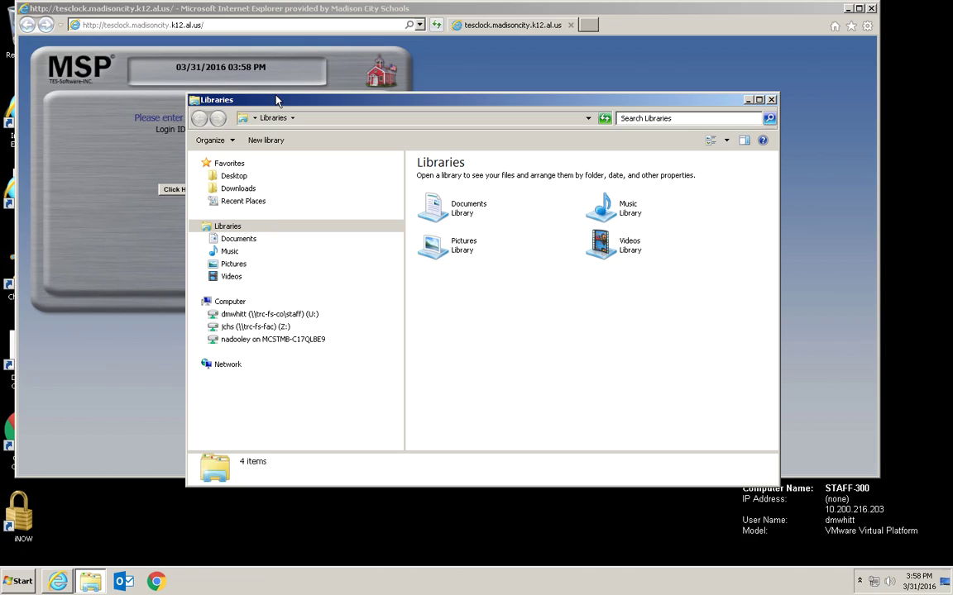
{"action": "left_click_drag", "start_coordinate": [276, 96], "coordinate": [268, 75]}
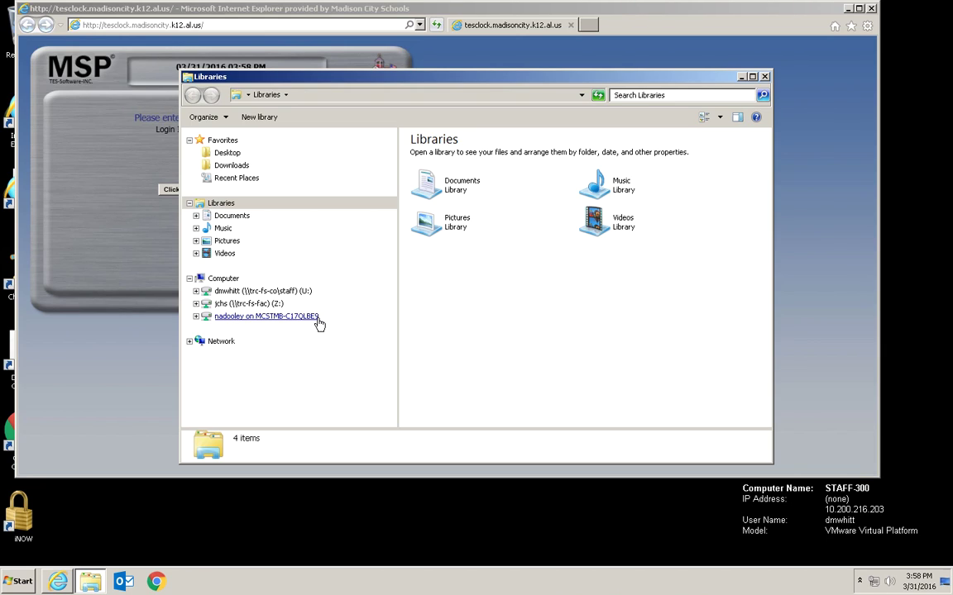
{"action": "left_click", "coordinate": [255, 322]}
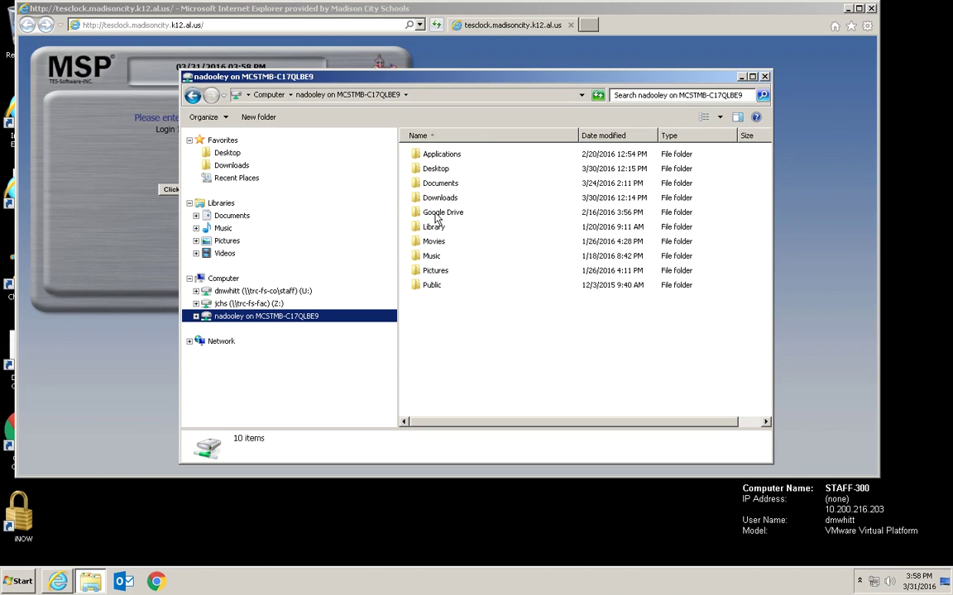
{"action": "left_click", "coordinate": [433, 170]}
{"action": "double_click", "coordinate": [433, 170]}
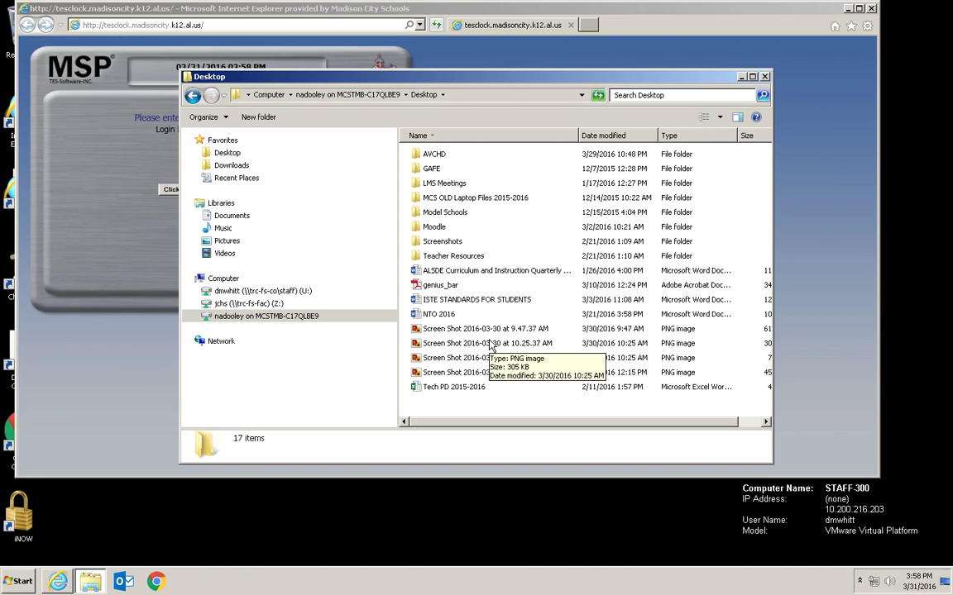
{"action": "mouse_move", "coordinate": [301, 2]}
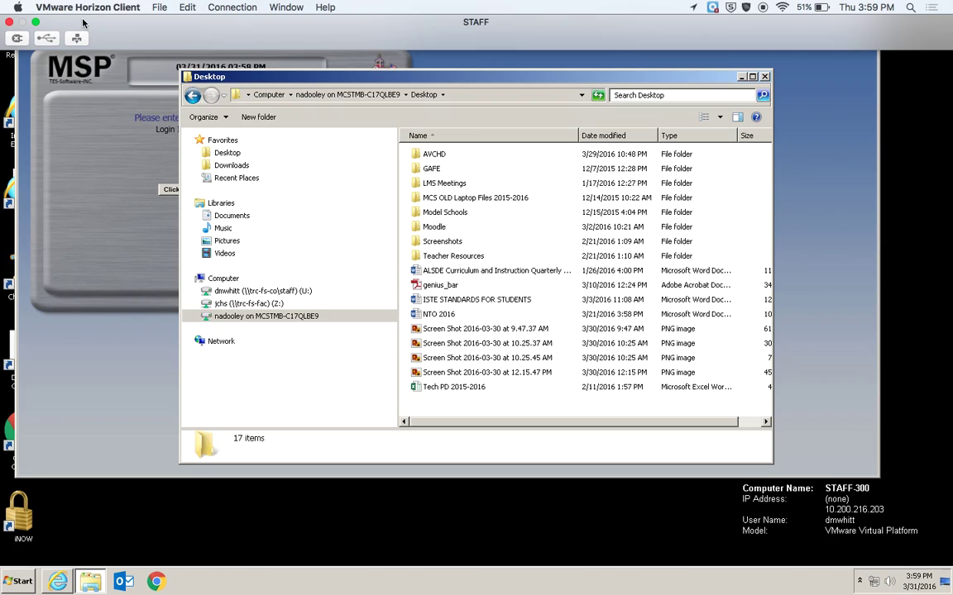
- Exit full screen, move the STAFF window down, then drag it back below the menu bar
{"action": "left_click", "coordinate": [123, 7]}
{"action": "left_click", "coordinate": [123, 6]}
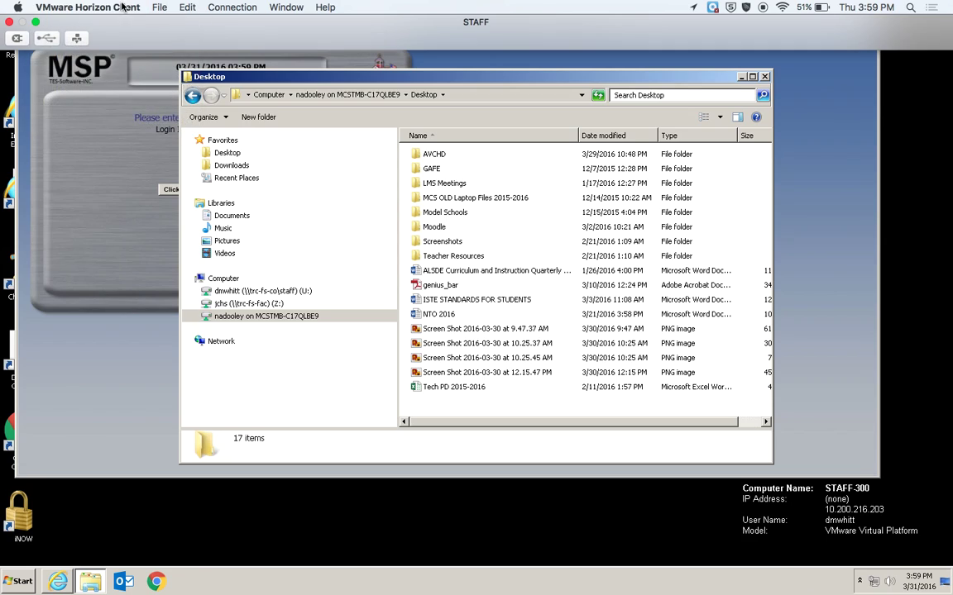
{"action": "left_click", "coordinate": [35, 20]}
{"action": "left_click_drag", "start_coordinate": [234, 33], "coordinate": [304, 575]}
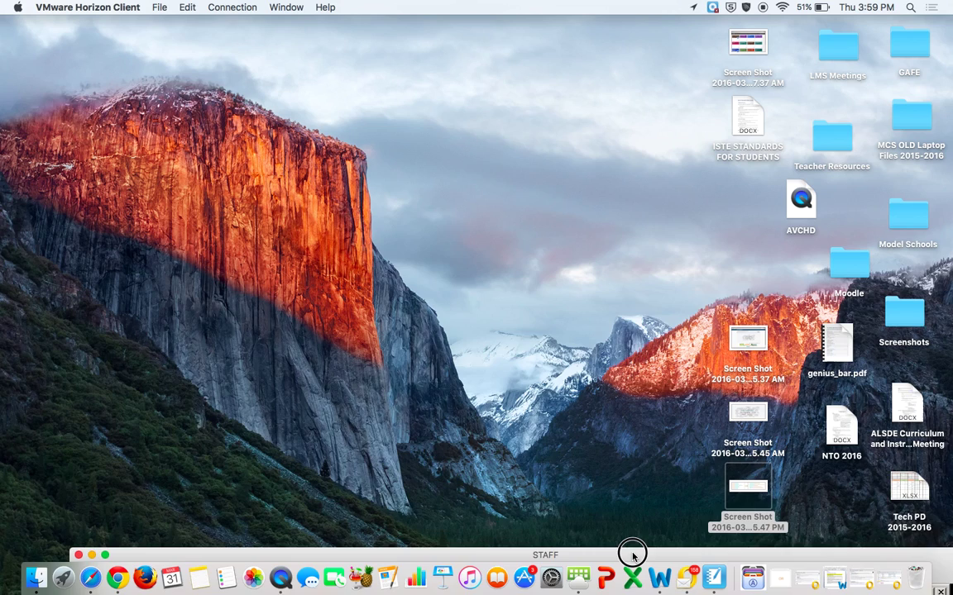
{"action": "left_click_drag", "start_coordinate": [633, 556], "coordinate": [569, 10]}
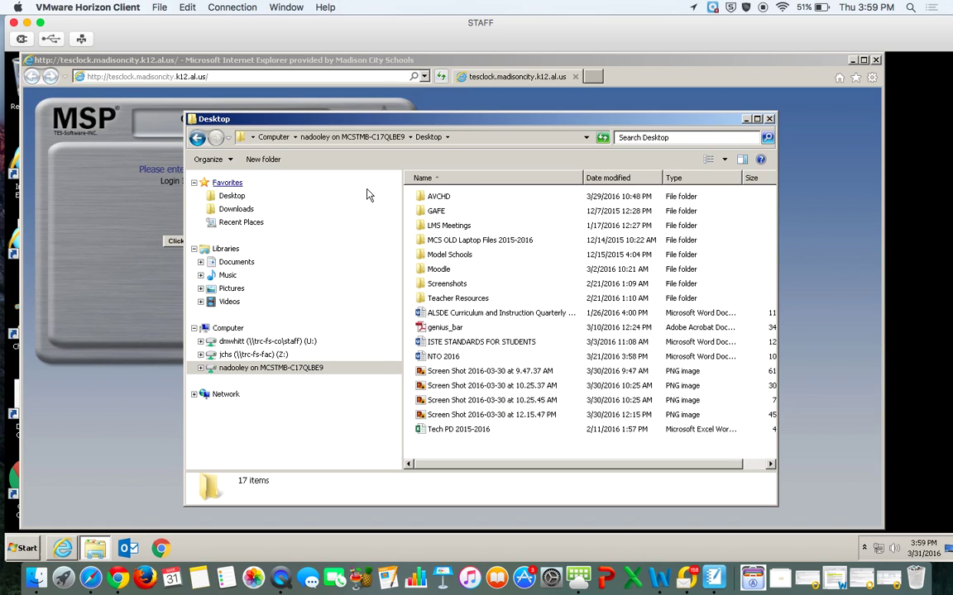
- Open the U: drive in two Explorer windows and select the English9_GENERAL-ED_syllabus_WHITT document
{"action": "left_click", "coordinate": [263, 342]}
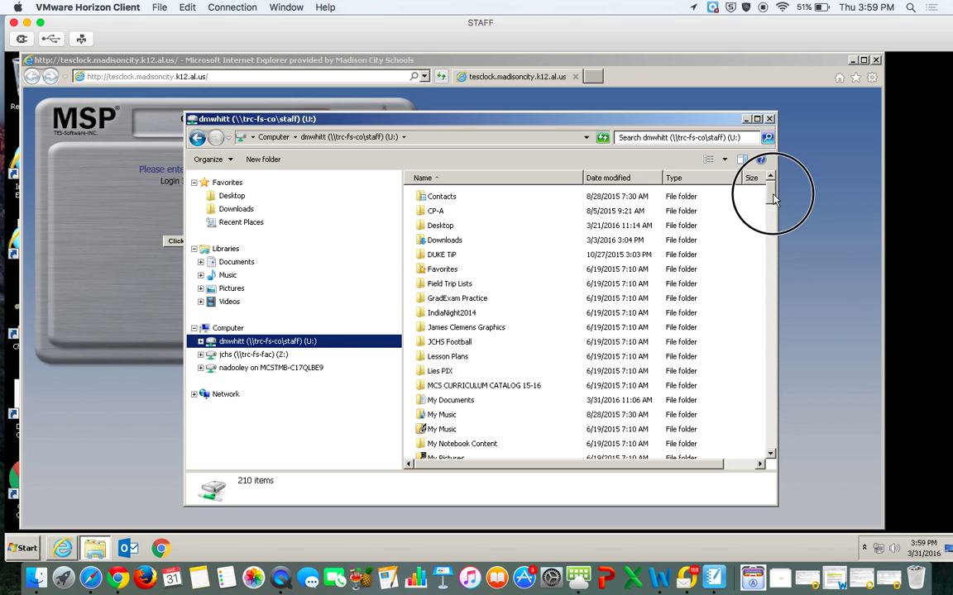
{"action": "left_click_drag", "start_coordinate": [774, 198], "coordinate": [775, 281]}
{"action": "key", "text": "ctrl+n"}
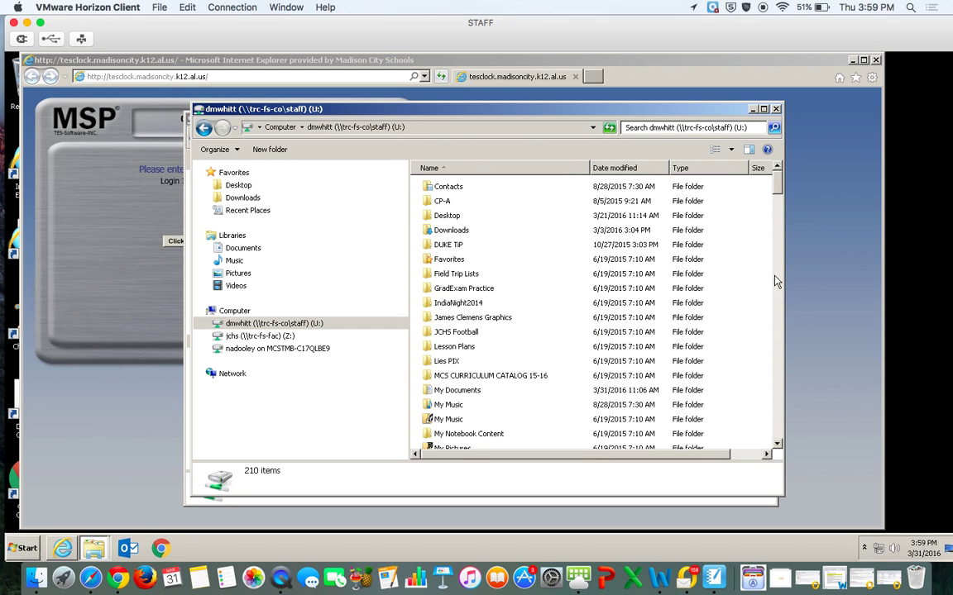
{"action": "left_click_drag", "start_coordinate": [485, 115], "coordinate": [583, 124]}
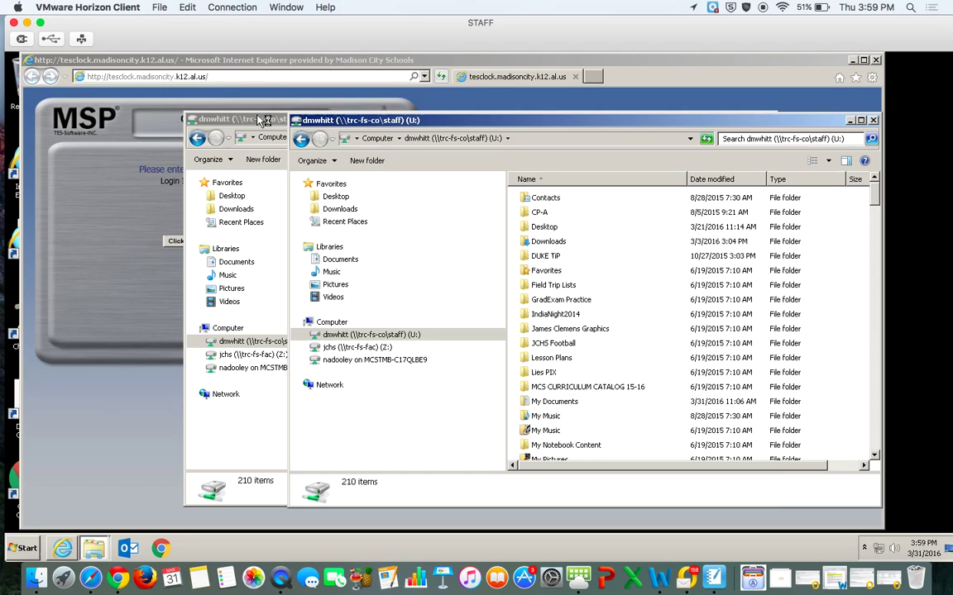
{"action": "left_click_drag", "start_coordinate": [248, 121], "coordinate": [186, 95]}
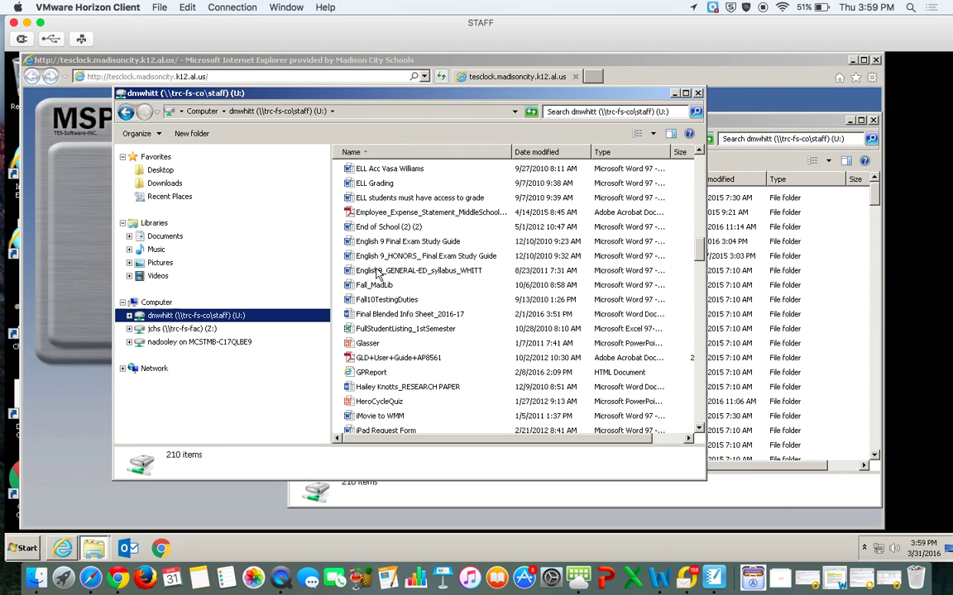
{"action": "left_click", "coordinate": [382, 284]}
{"action": "left_click", "coordinate": [386, 272]}
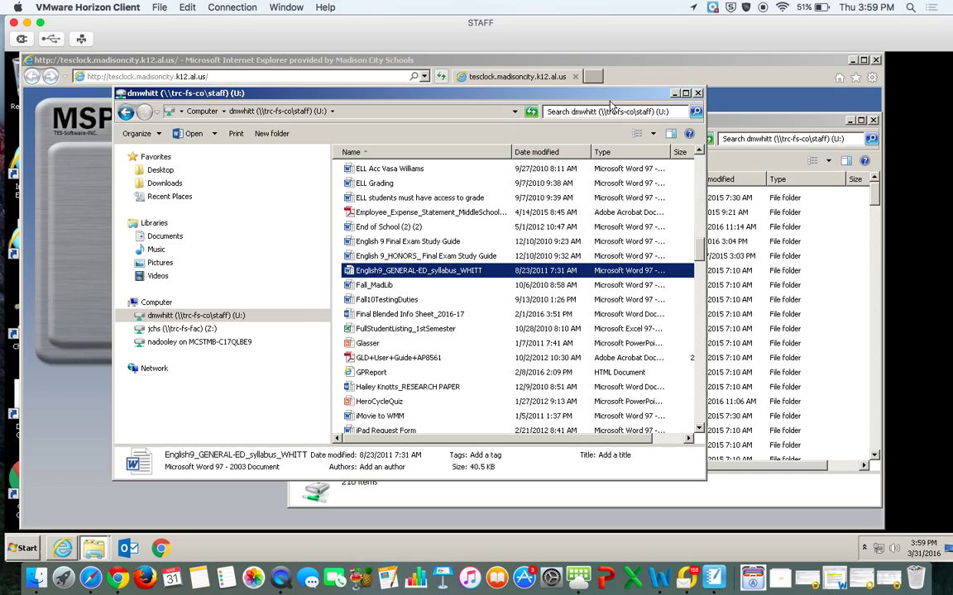
{"action": "left_click_drag", "start_coordinate": [551, 94], "coordinate": [460, 92]}
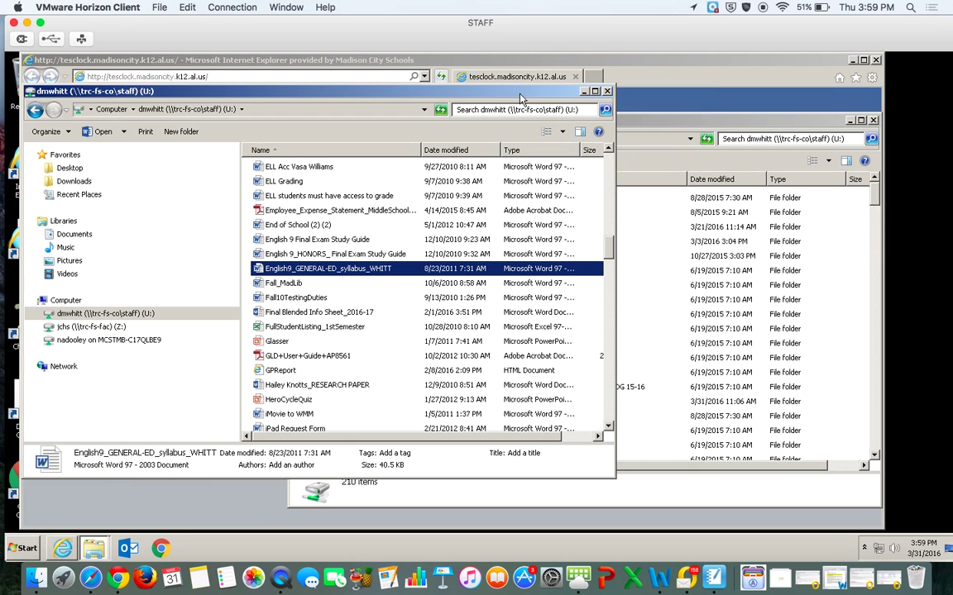
- Copy the syllabus into the Mac share's Desktop folder and move the session aside
{"action": "left_click", "coordinate": [651, 122]}
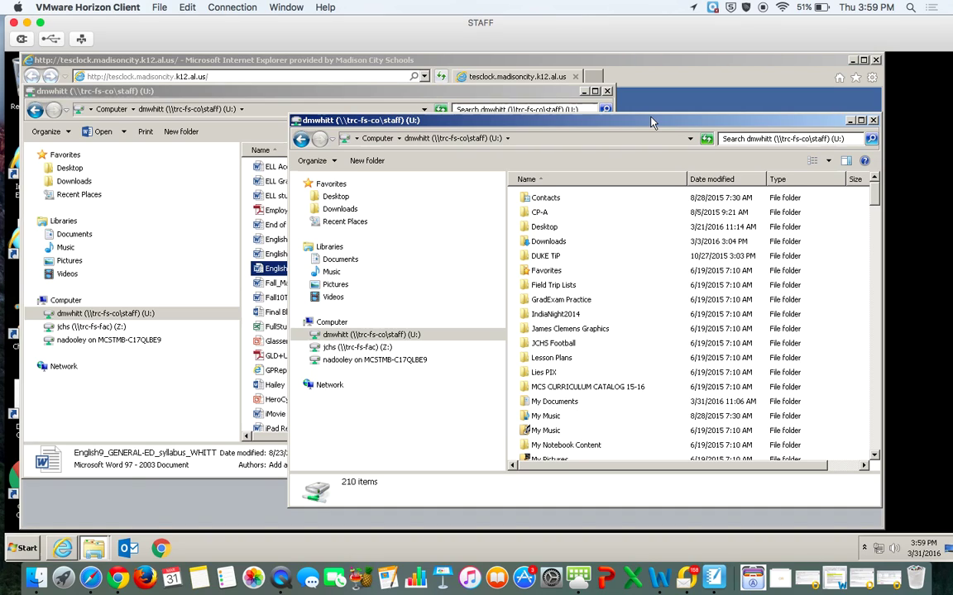
{"action": "left_click", "coordinate": [380, 361]}
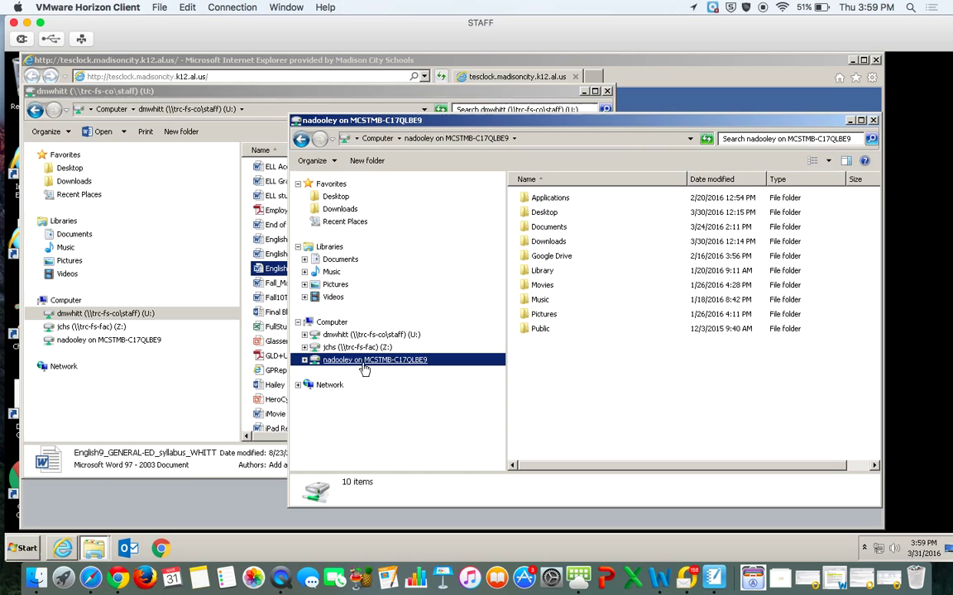
{"action": "double_click", "coordinate": [546, 214]}
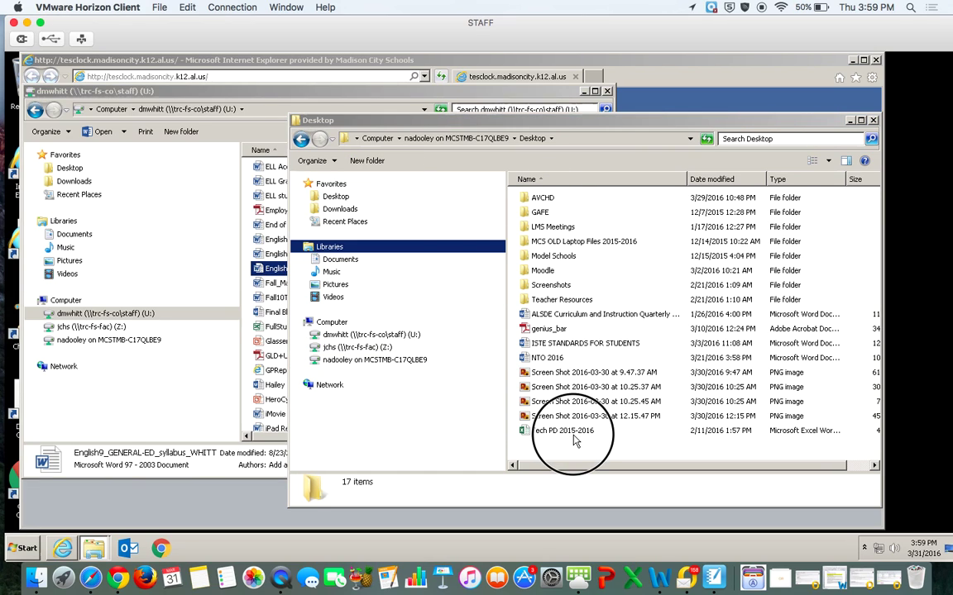
{"action": "left_click_drag", "start_coordinate": [569, 453], "coordinate": [569, 453]}
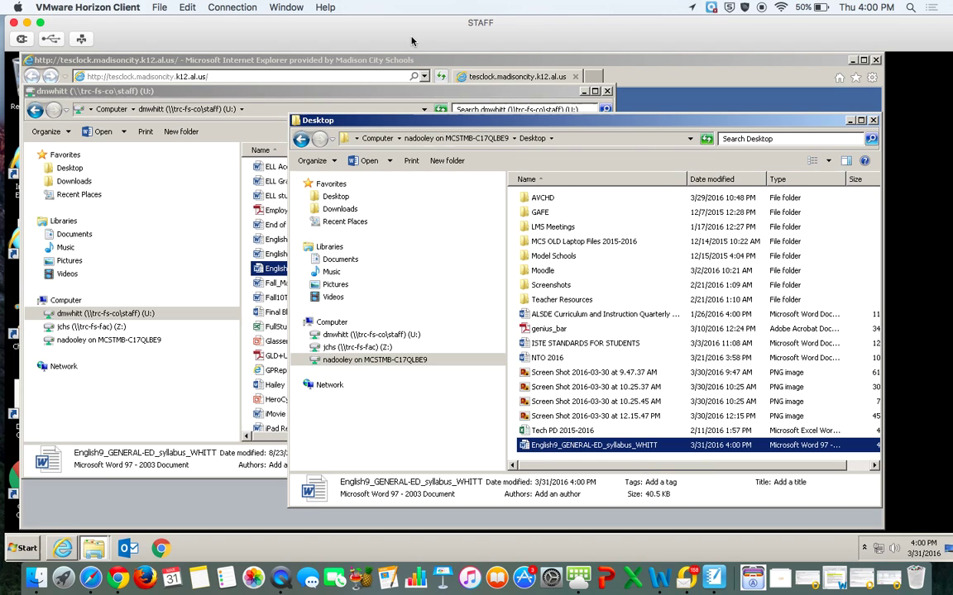
{"action": "left_click_drag", "start_coordinate": [133, 38], "coordinate": [132, 570]}
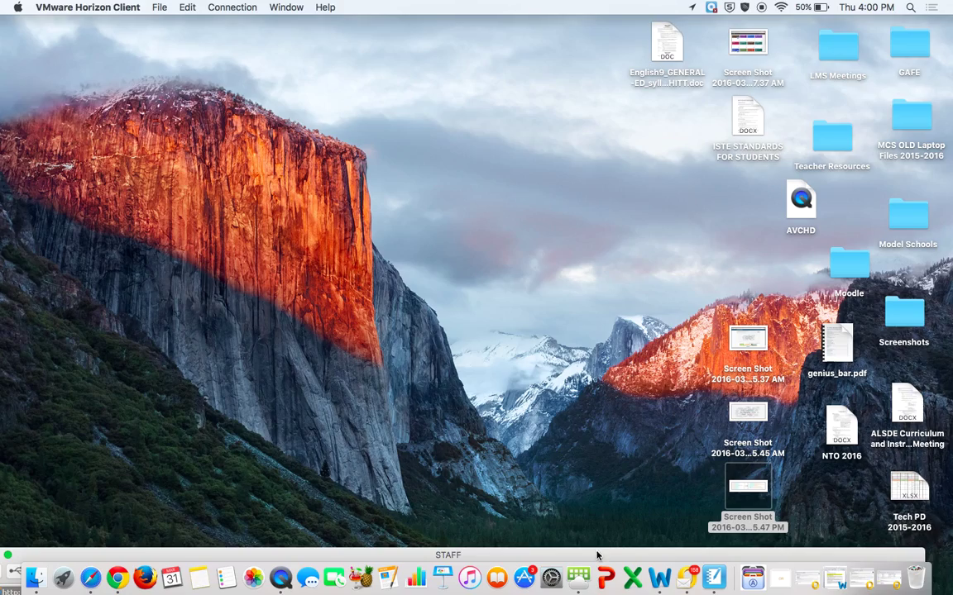
- Drag the STAFF remote session back up over the Mac desktop
{"action": "left_click_drag", "start_coordinate": [597, 556], "coordinate": [626, 5]}
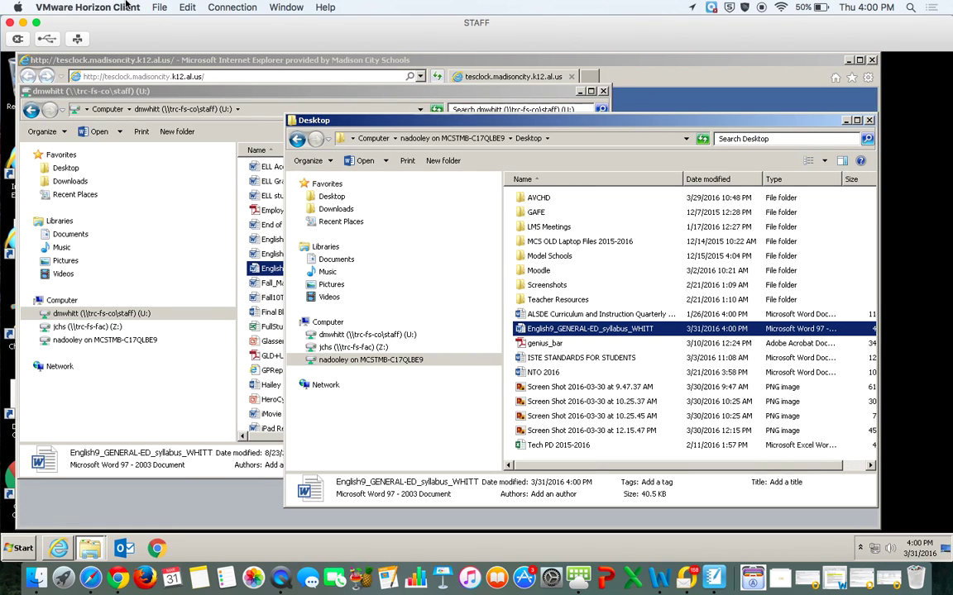
{"action": "left_click", "coordinate": [123, 8]}
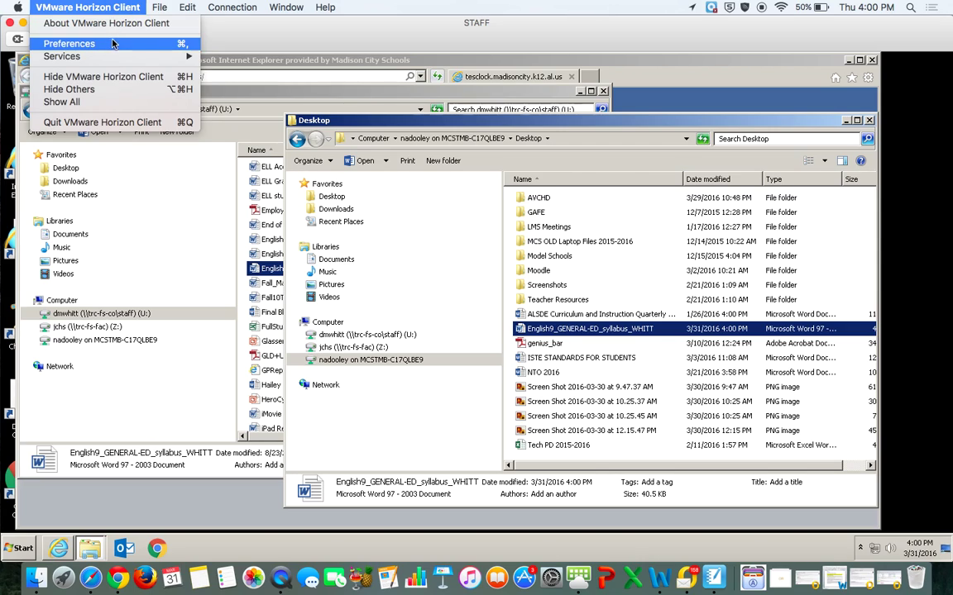
{"action": "left_click", "coordinate": [111, 41]}
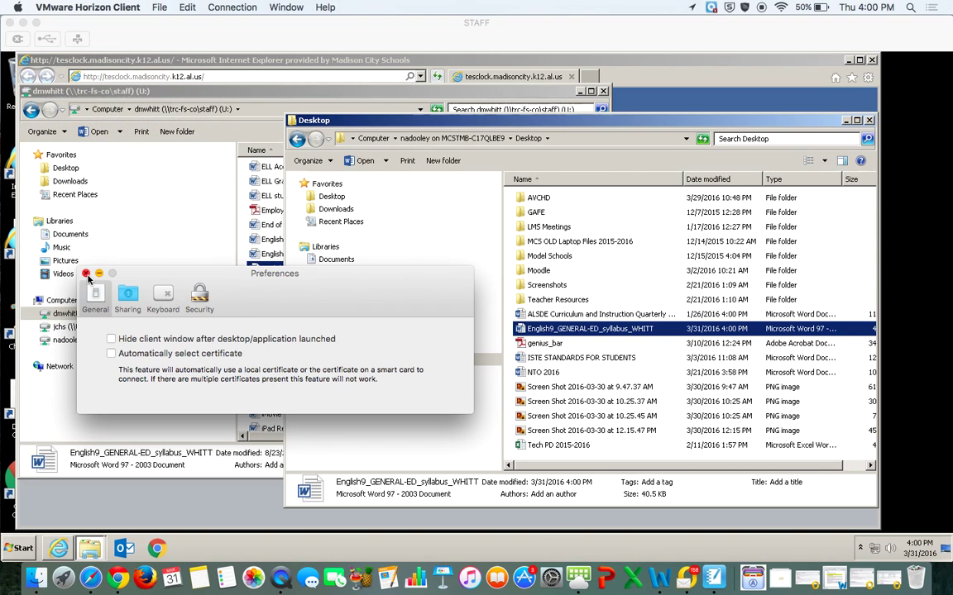
{"action": "left_click", "coordinate": [86, 273]}
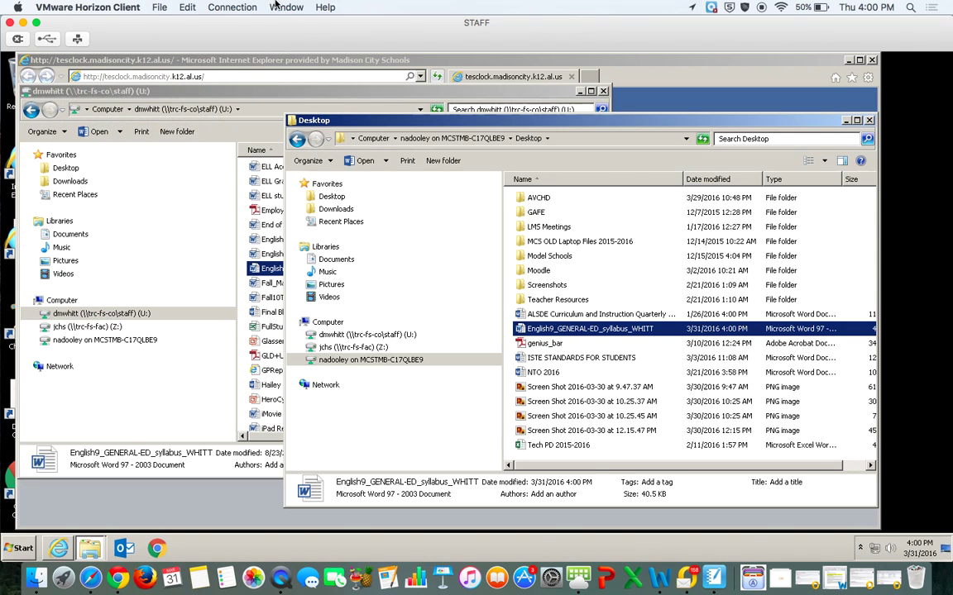